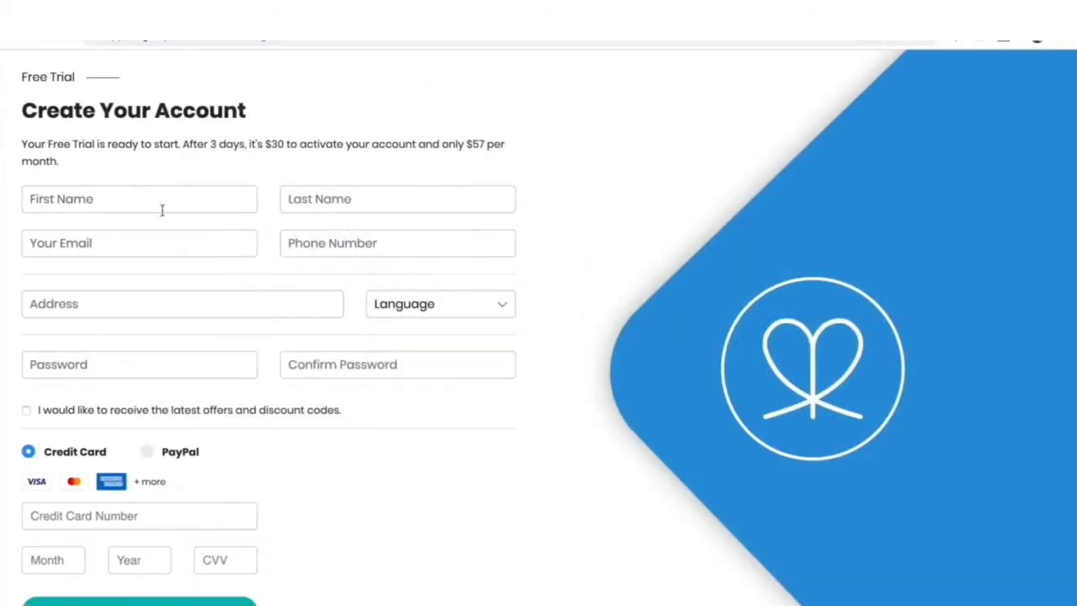
Fill in the account holder's first name, last name, e-mail address and phone number.
click(89, 197)
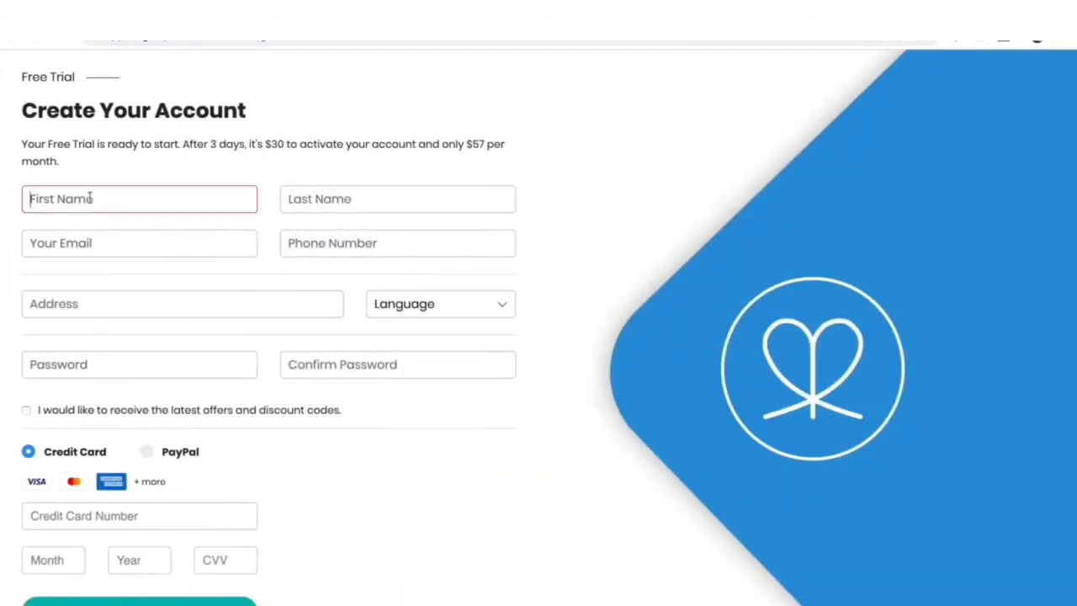
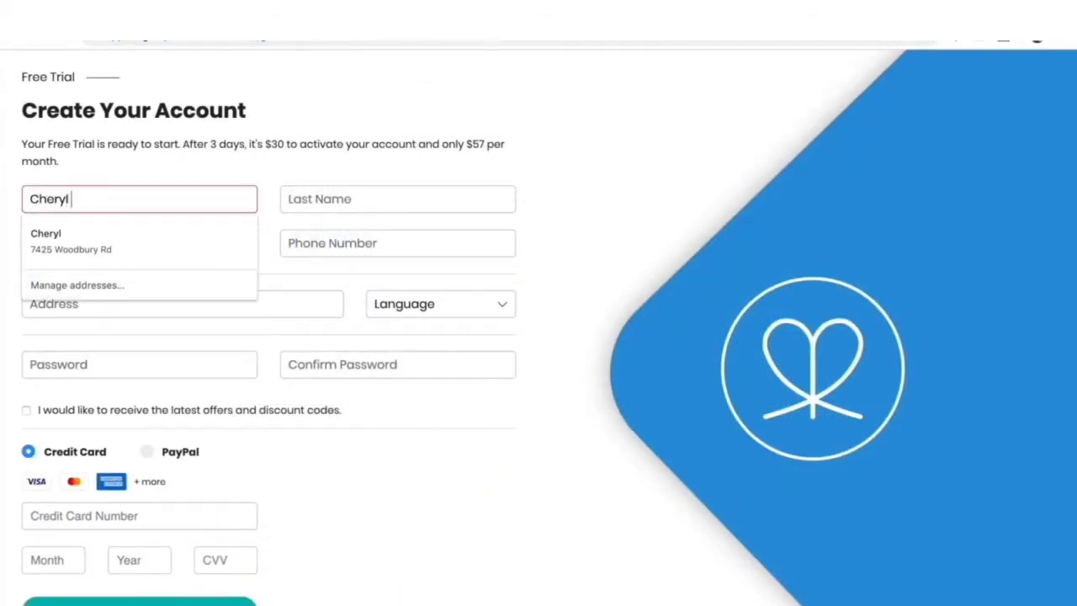
click(397, 199)
text(Cpcp)
key(BackSpace)
key(BackSpace)
key(BackSpace)
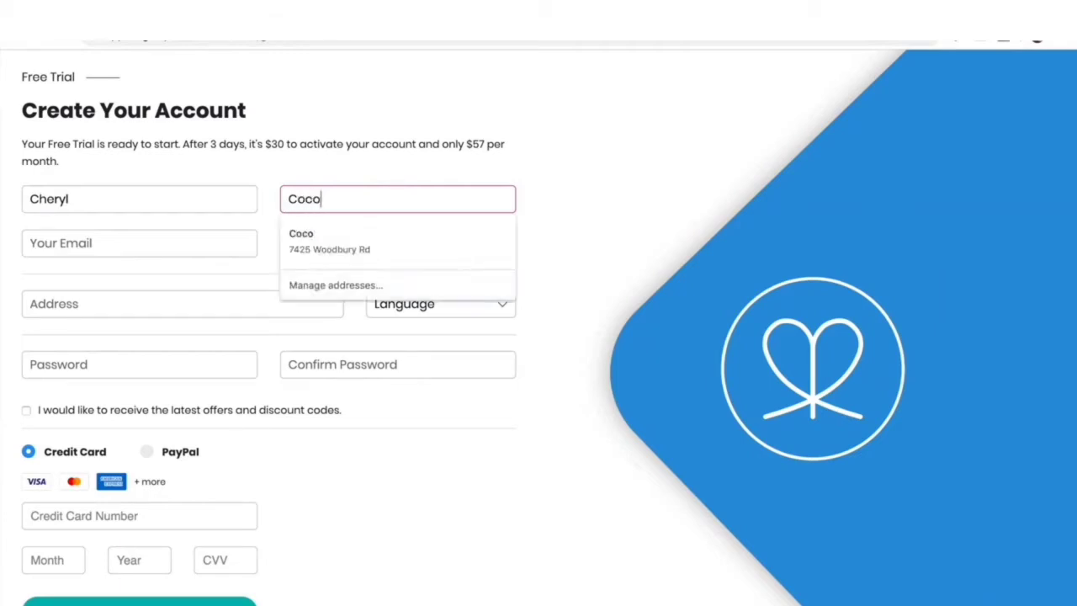
click(75, 242)
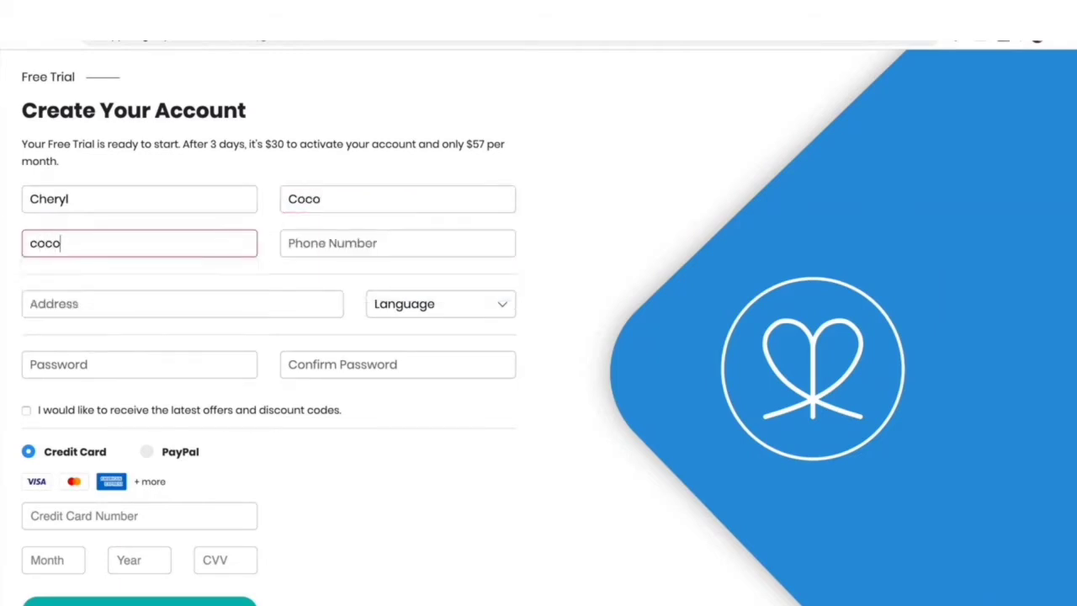
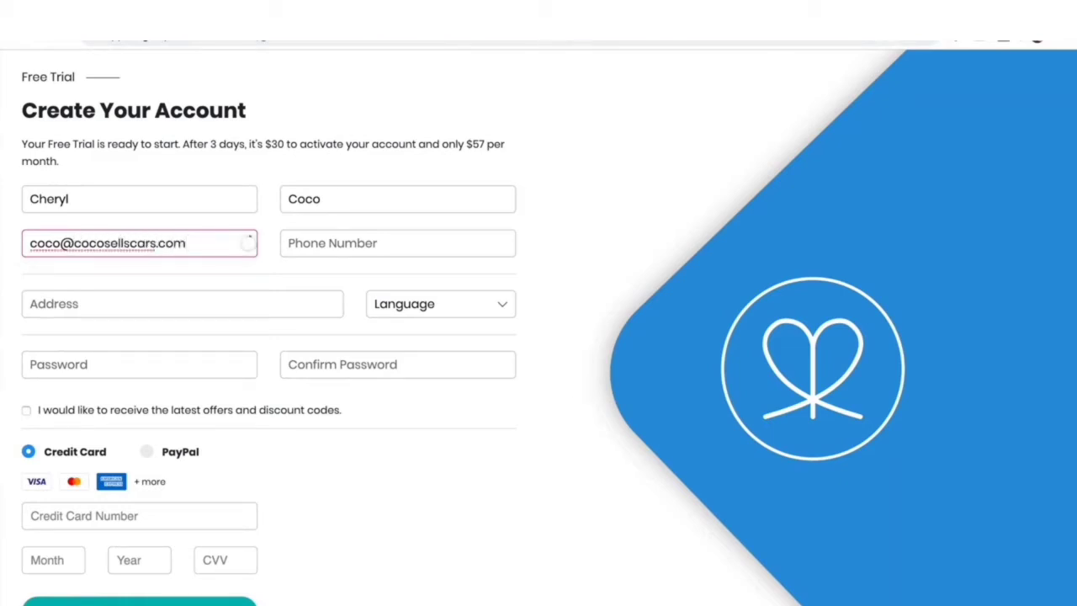
click(313, 244)
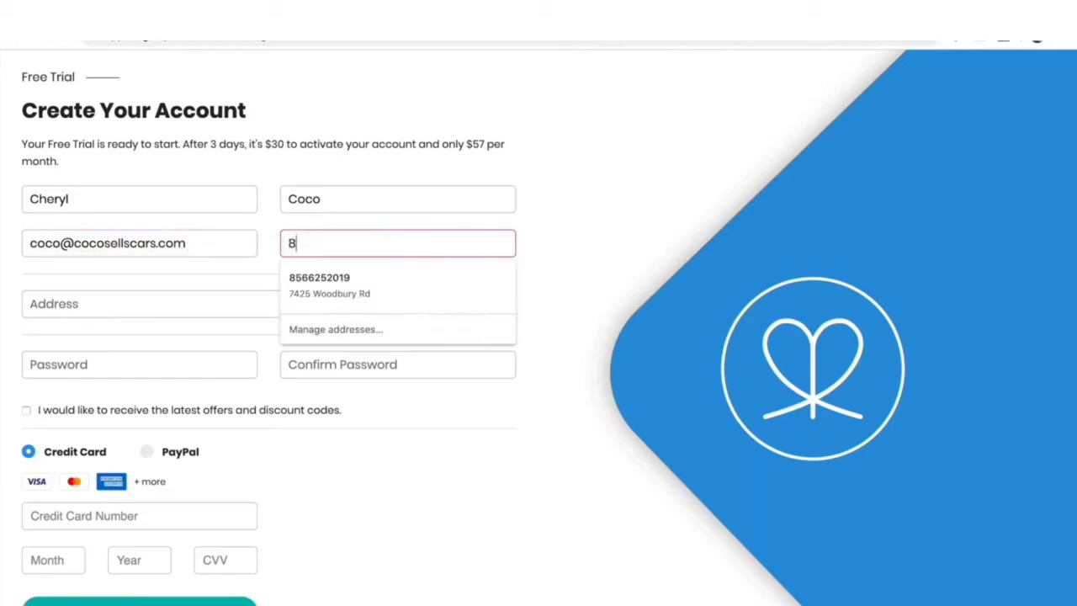
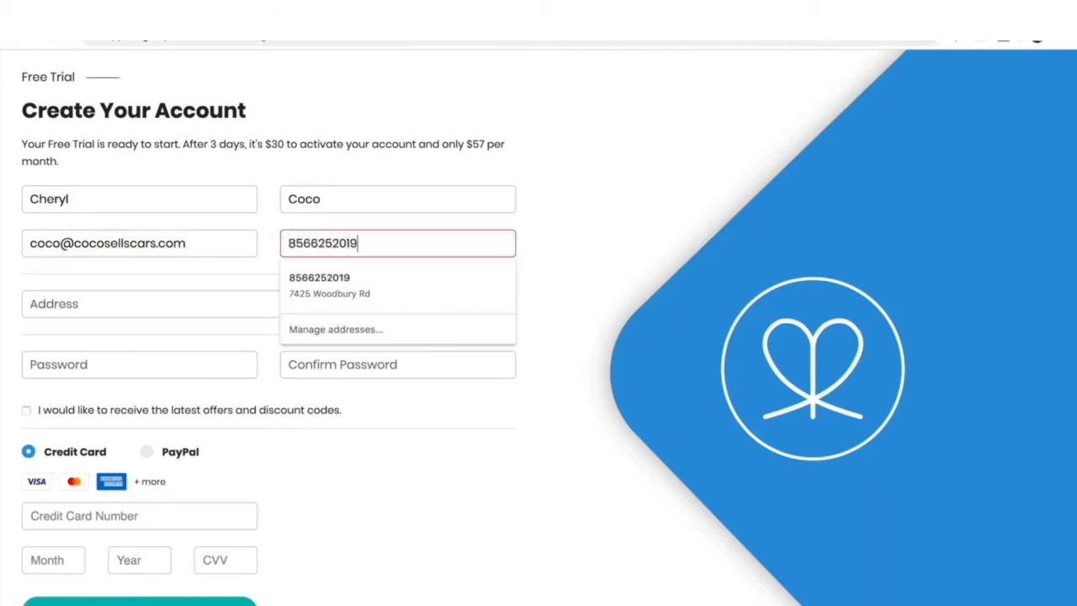
Pick the suggested Philadelphia business address, set language to English, and enter and confirm the password.
click(120, 305)
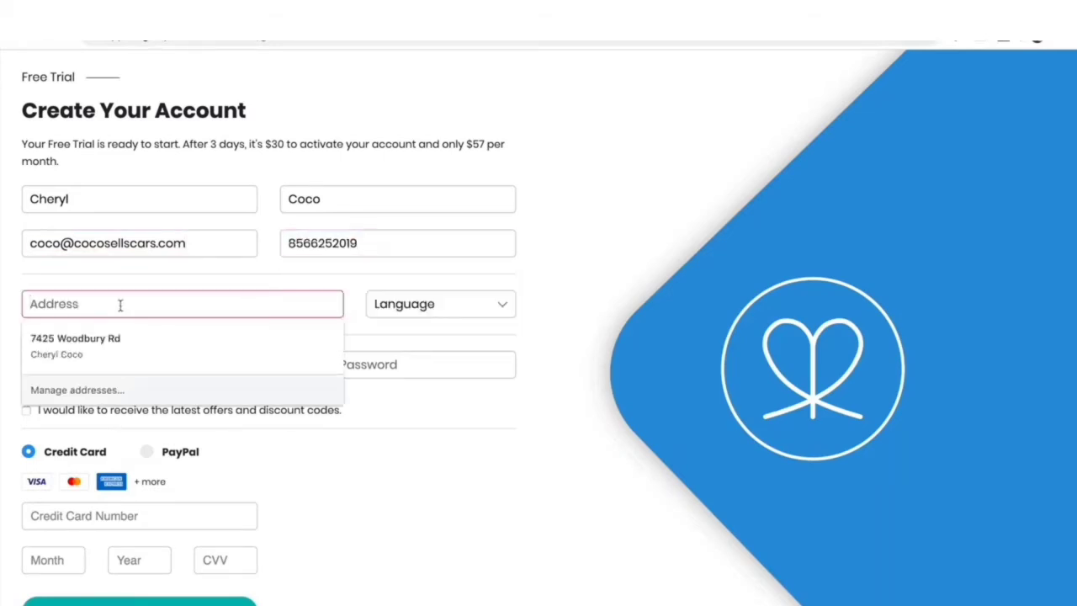
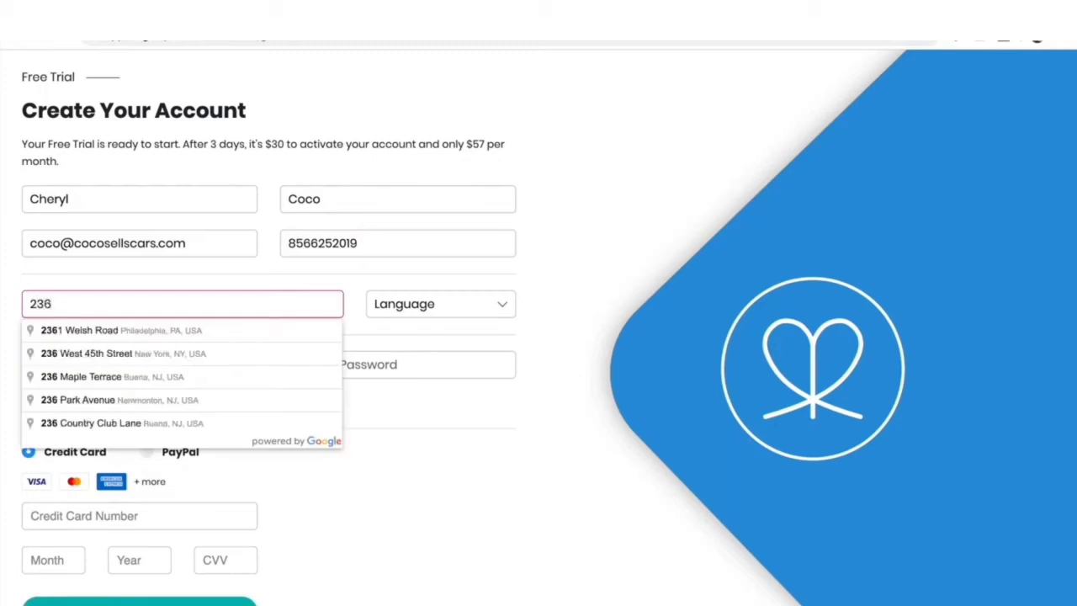
click(127, 330)
click(442, 309)
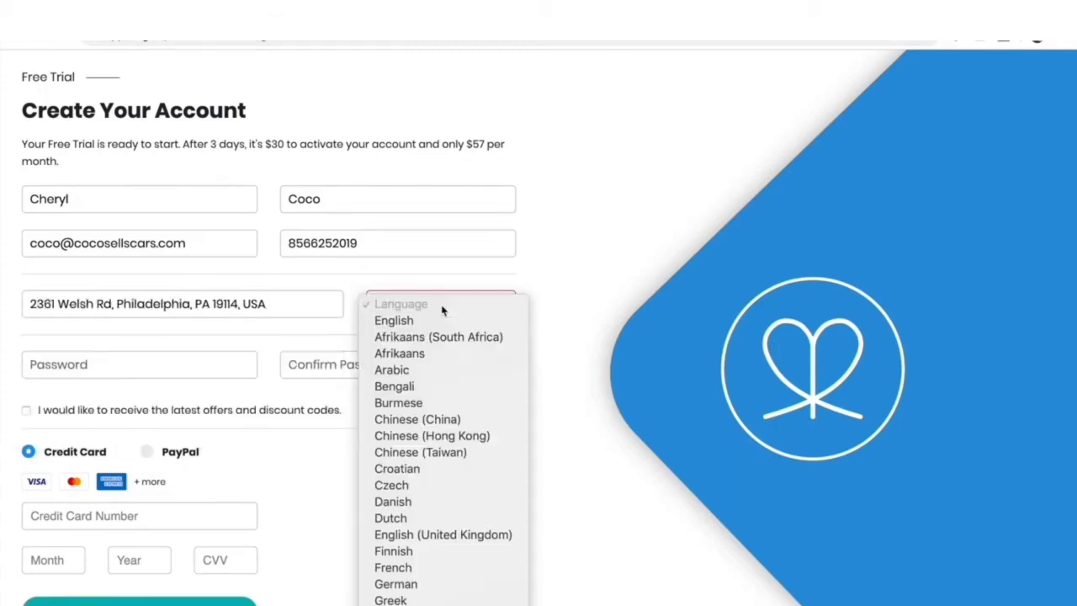
click(427, 320)
click(82, 364)
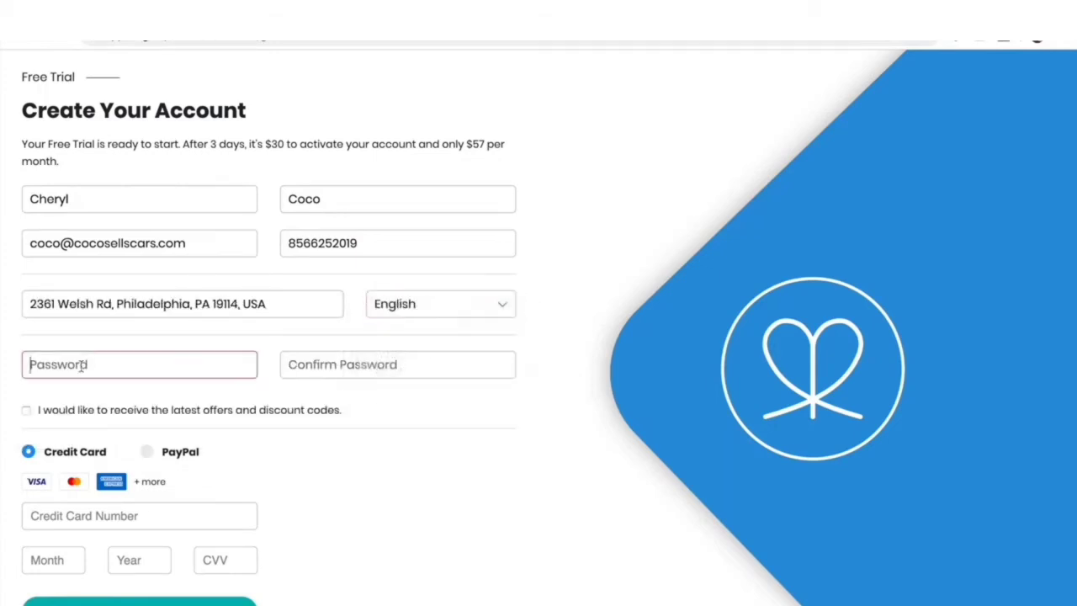
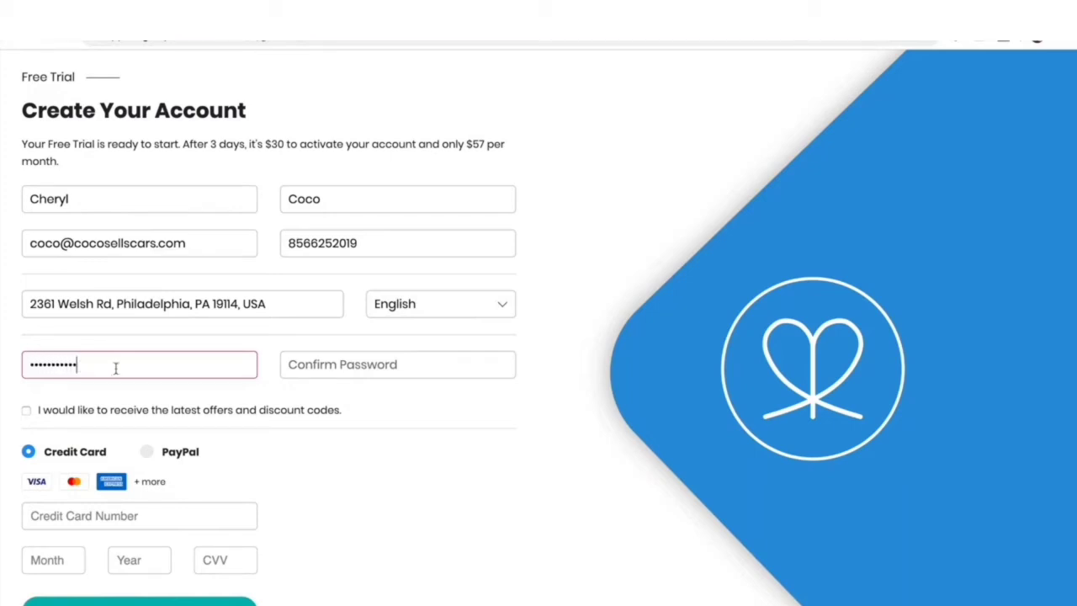
click(291, 364)
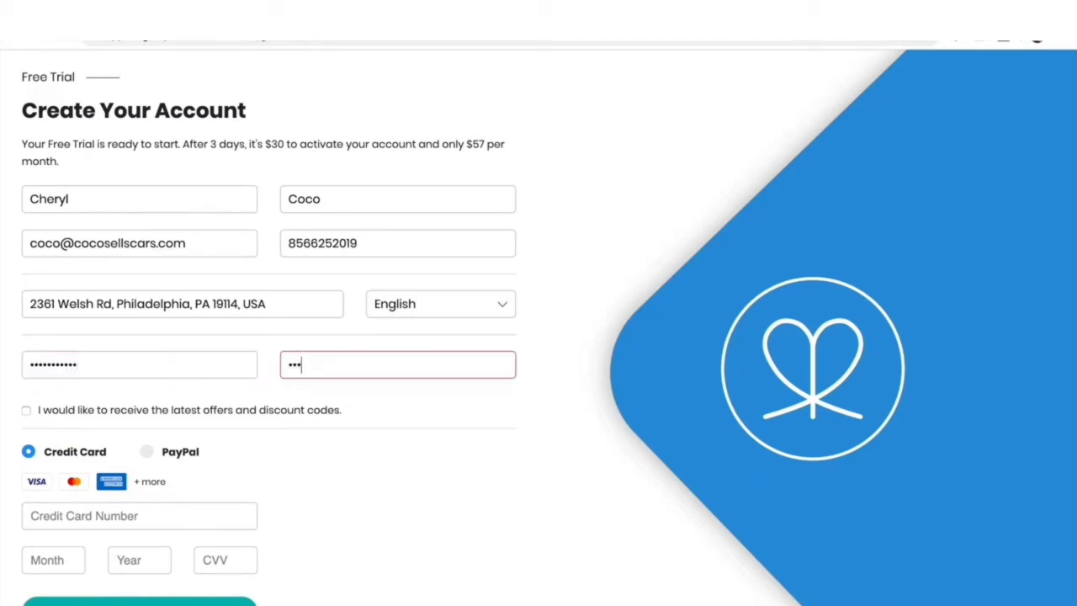
scroll(286, 449, down, 1)
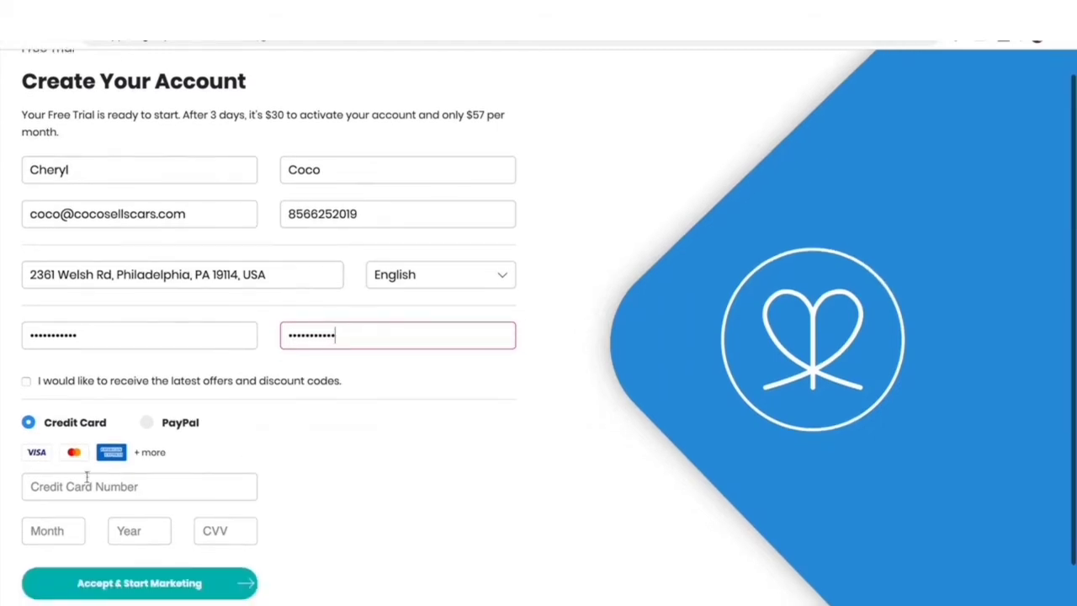
Enter the credit card number, expiry 09/2020 and security code, then submit the sign-up.
click(60, 486)
text(4111 1111 111)
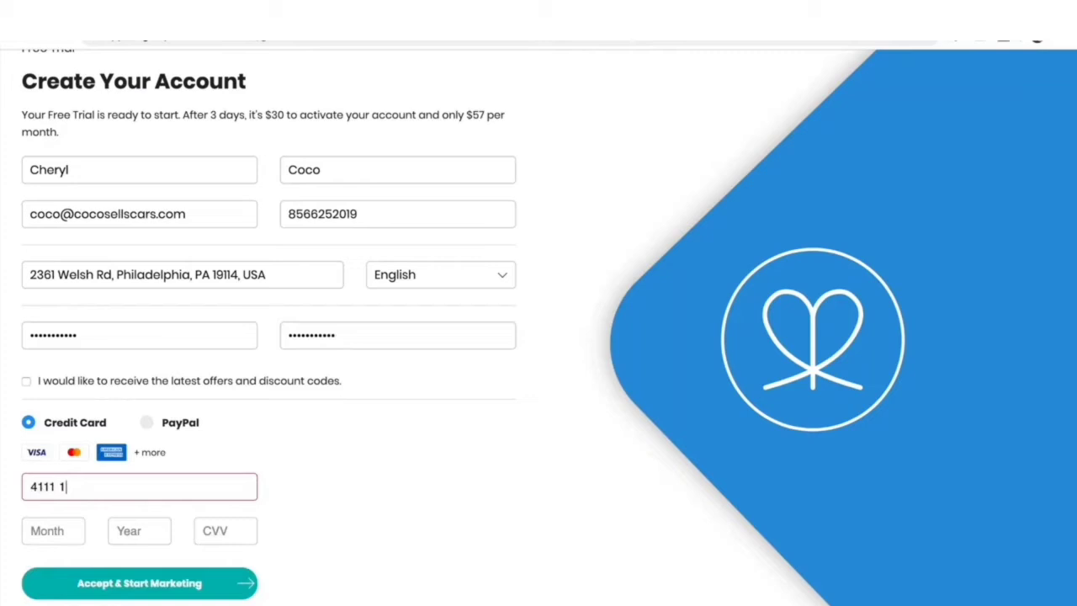
text(1 1111)
click(51, 525)
text(09)
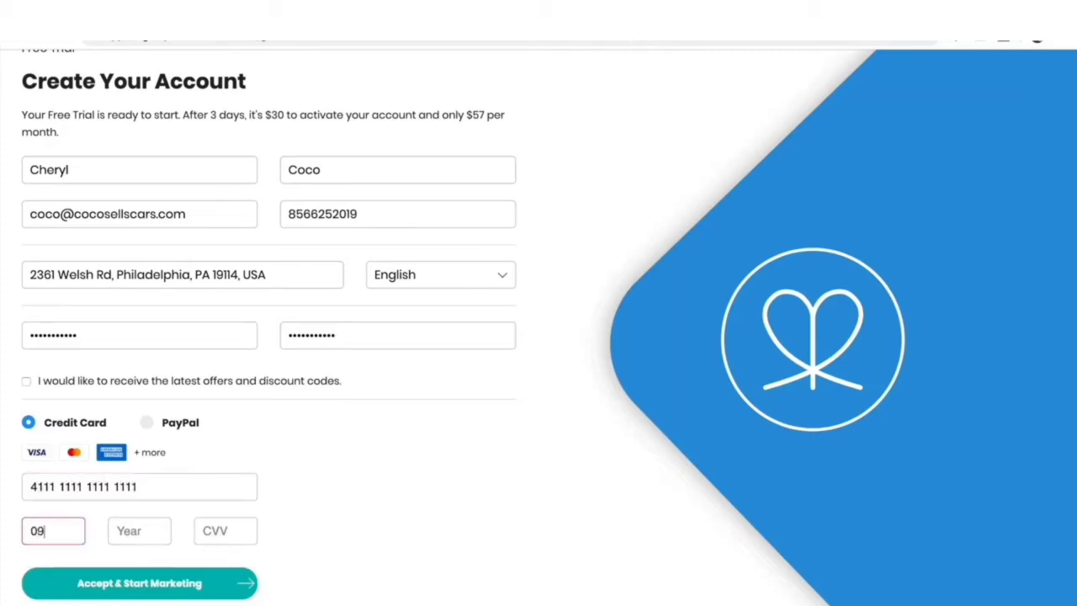
click(117, 529)
text(2020)
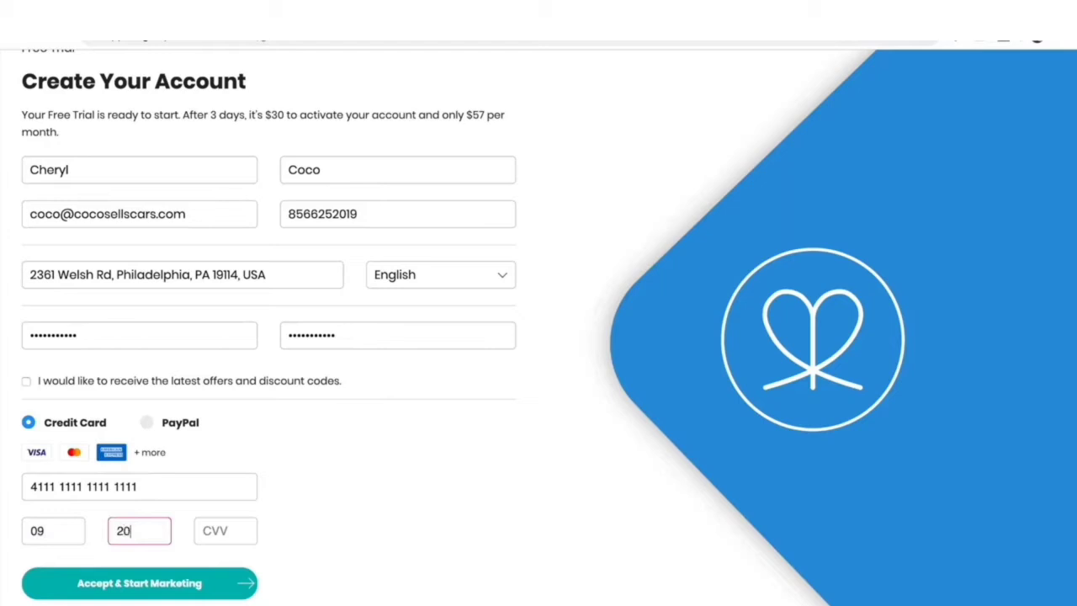
click(204, 530)
text(244)
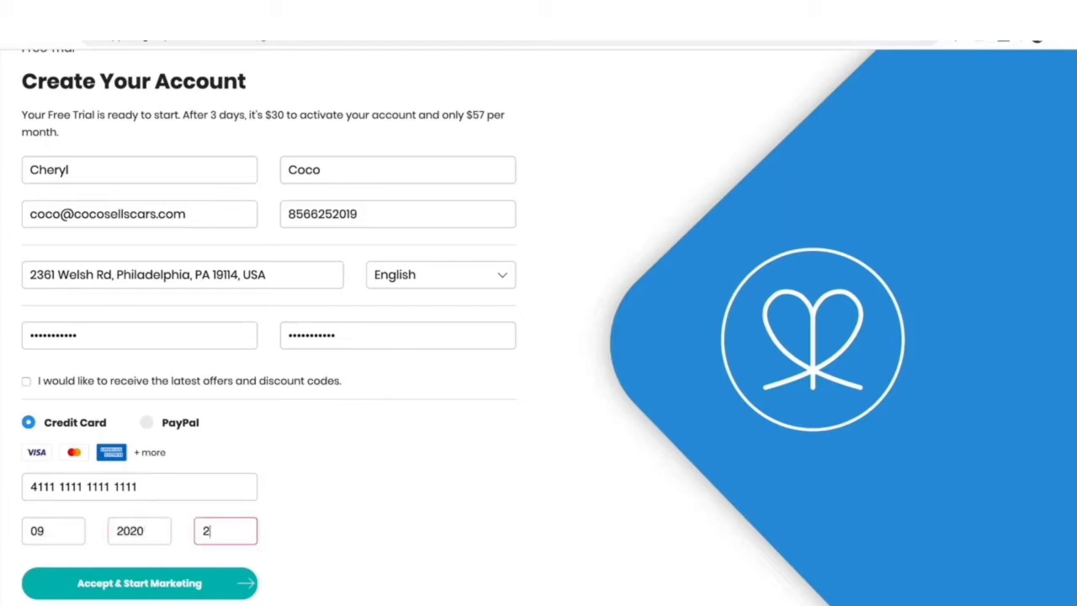
click(156, 583)
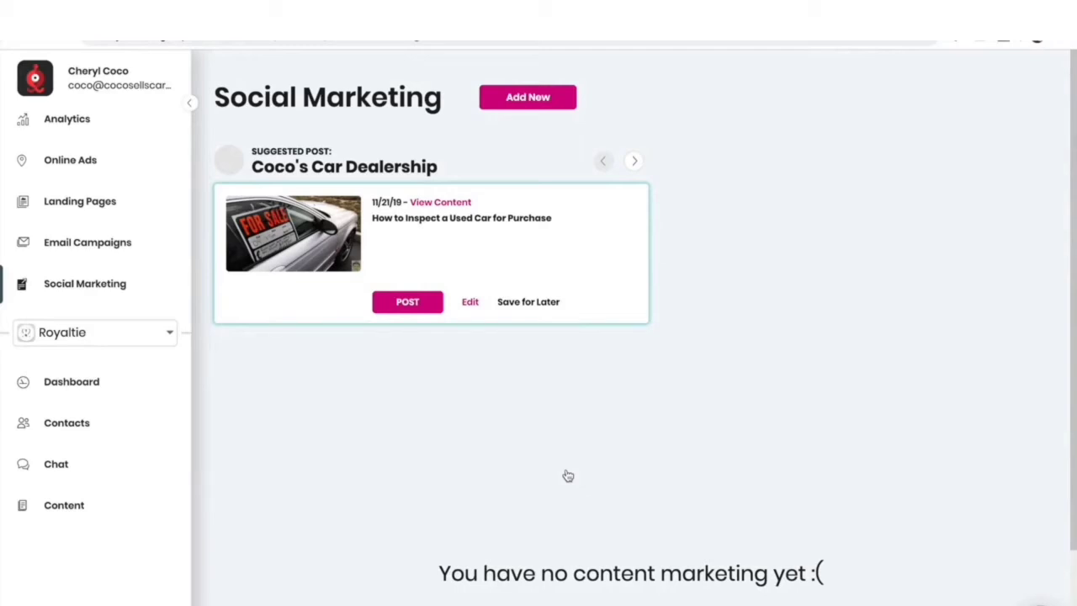
Post the suggested 'How to Inspect a Used Car for Purchase' article and share it to Facebook.
click(409, 305)
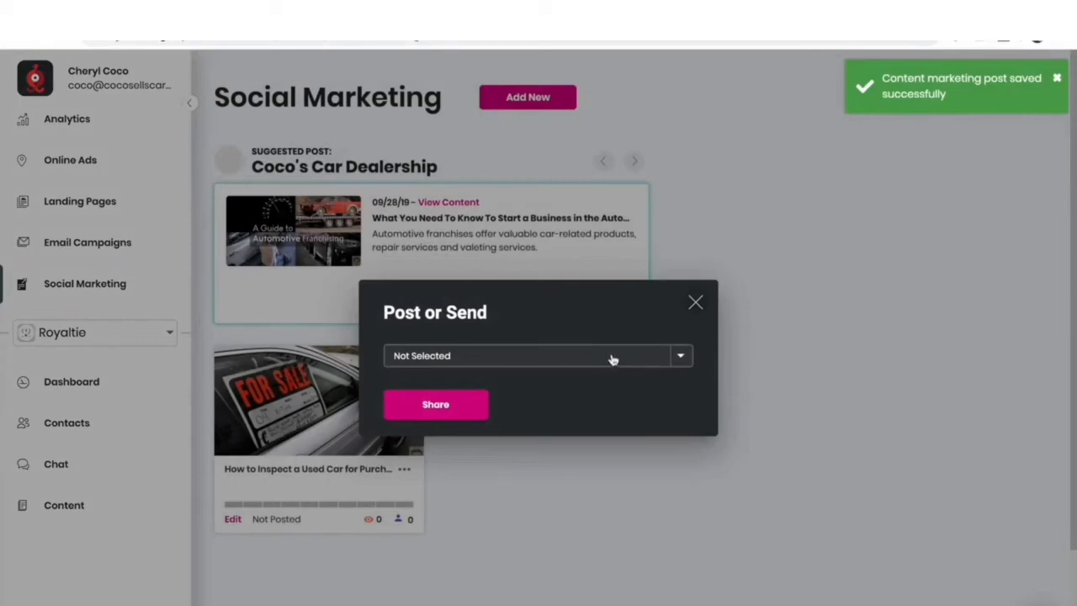
click(638, 361)
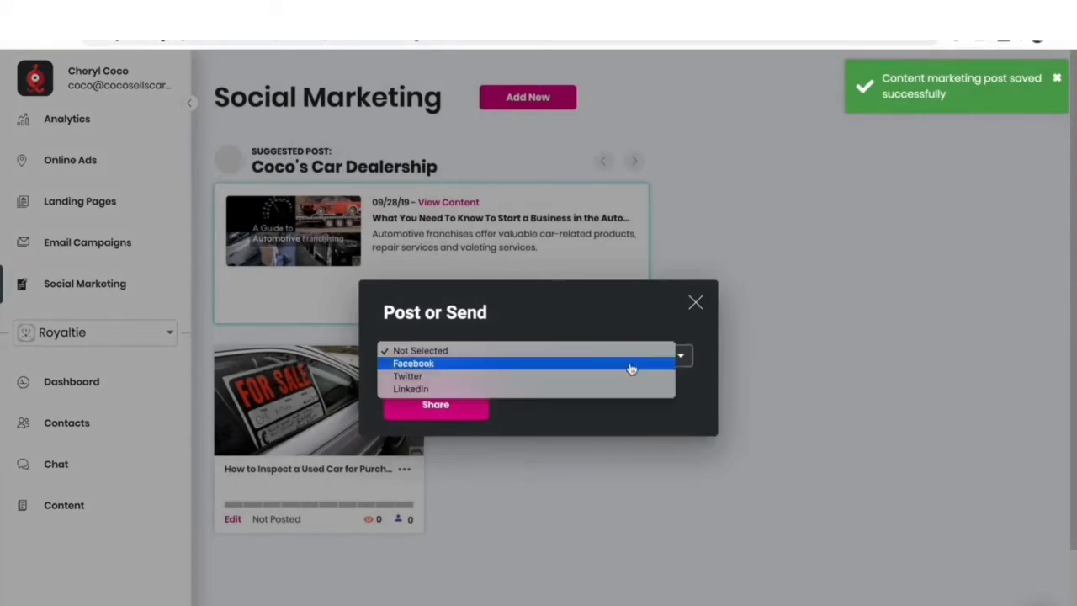
click(631, 364)
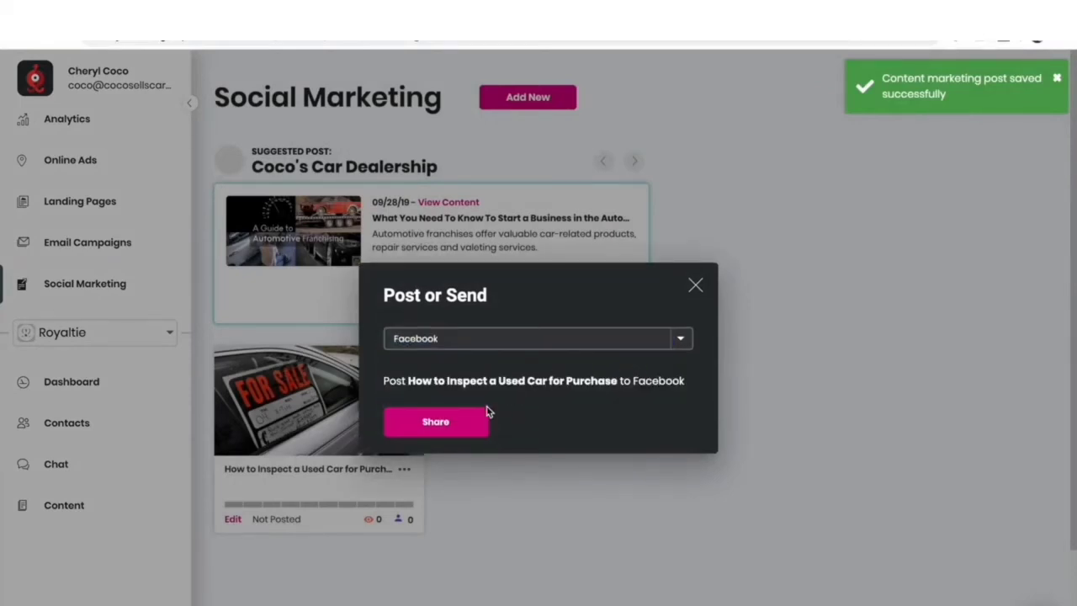
click(463, 428)
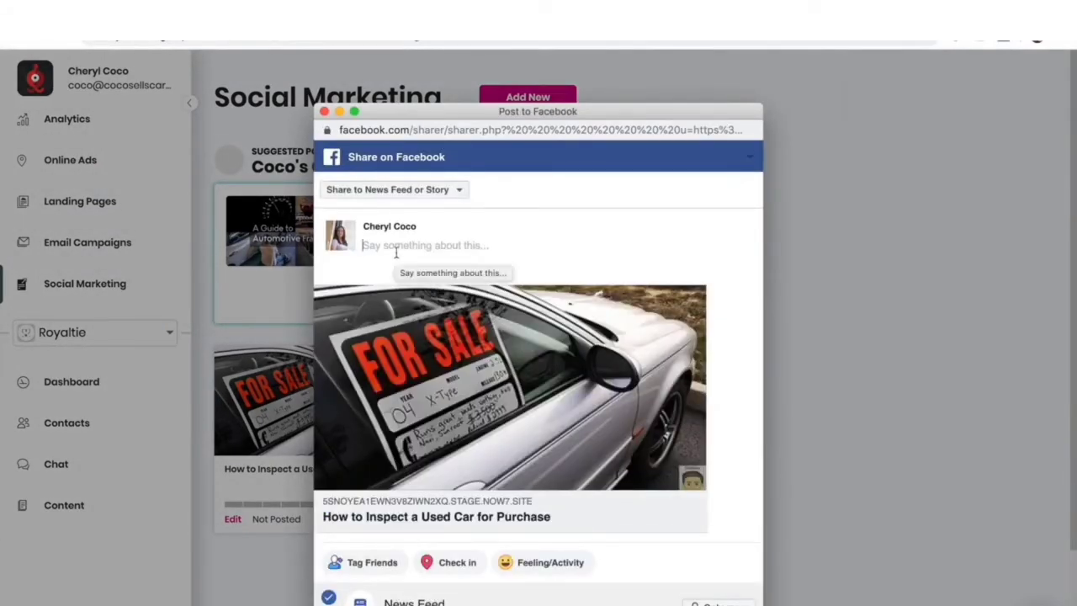
Caption the Facebook share 'We sell used and new vehicles' and post it.
text(We sell used and new vehi)
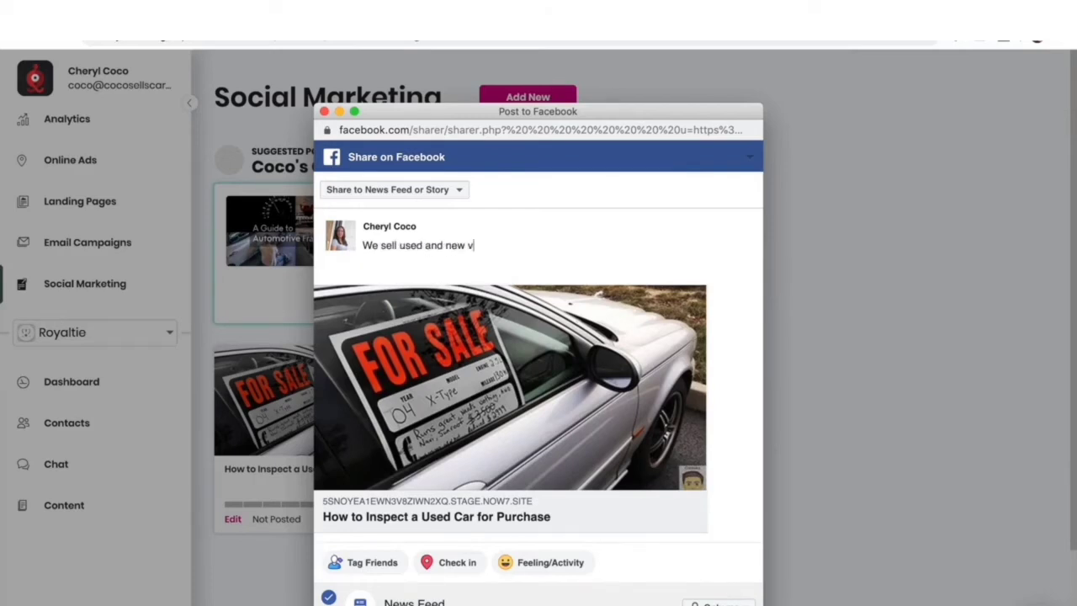
text(cles.)
drag(638, 112, 638, 88)
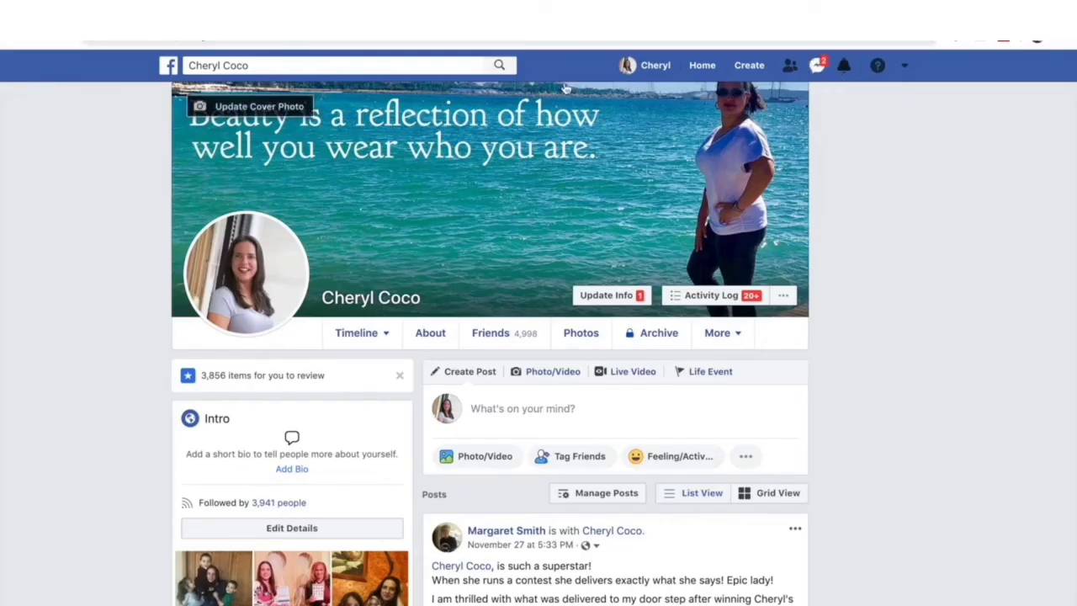
Open the Facebook profile timeline and scroll to the new used-car post.
click(654, 67)
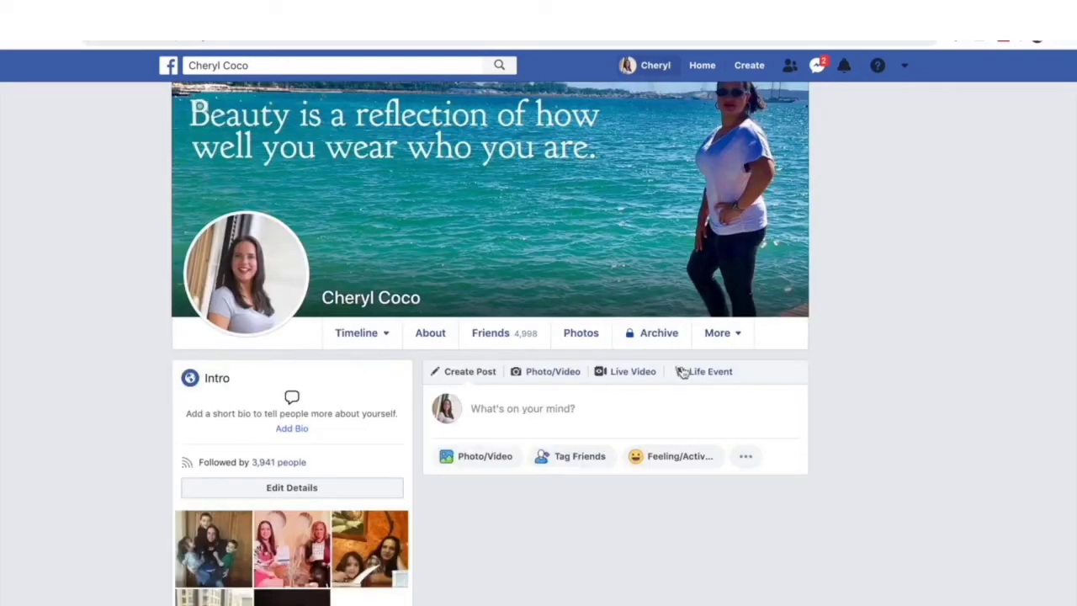
scroll(778, 462, down, 3)
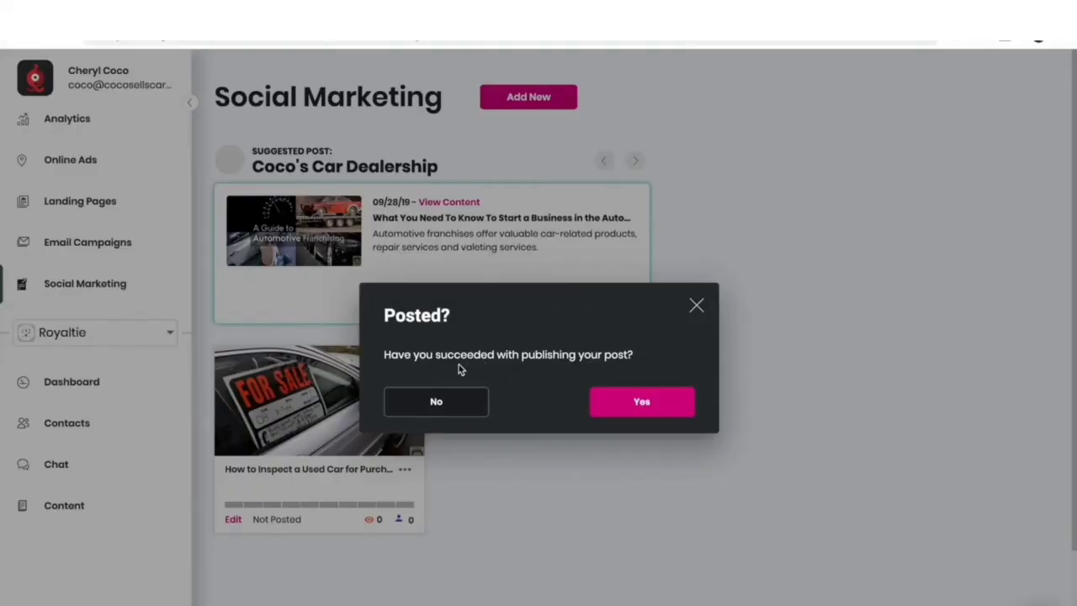
Confirm the post went out, then add it to the blog and email it to followers.
click(653, 405)
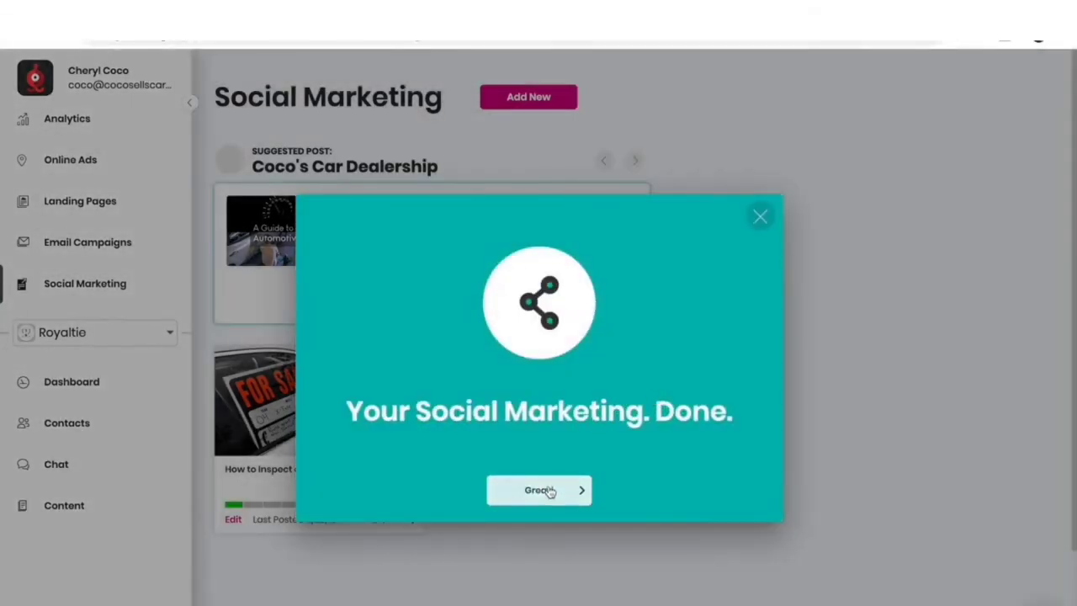
click(550, 489)
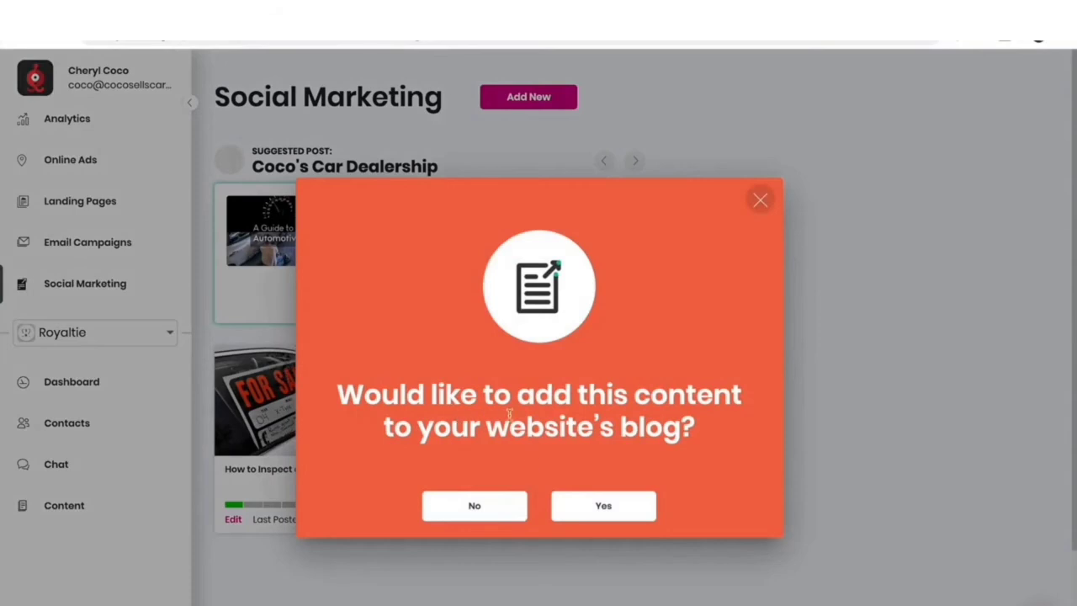
click(622, 511)
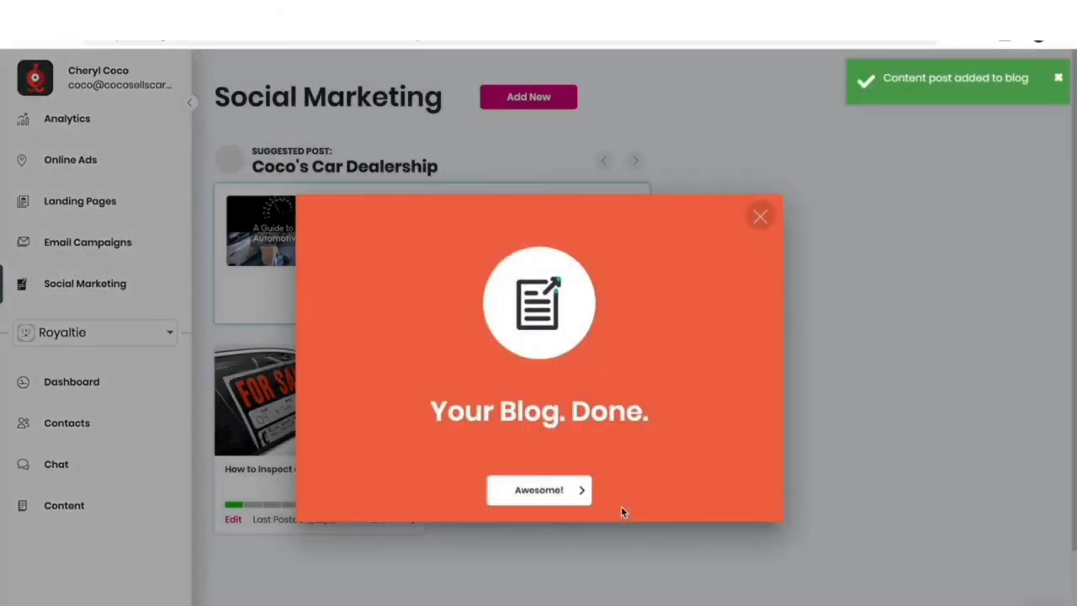
click(543, 498)
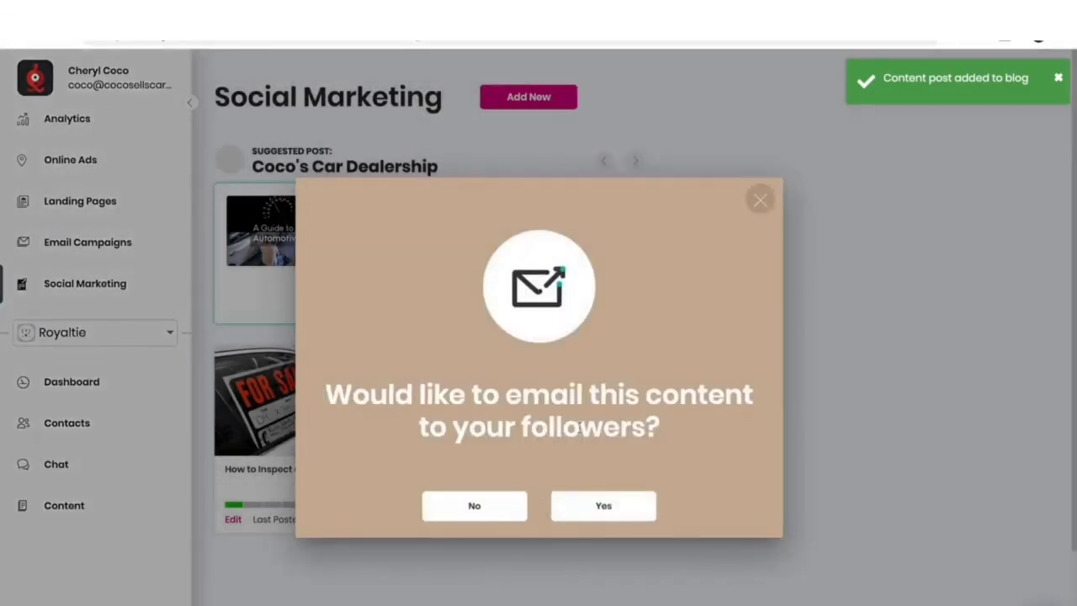
click(608, 508)
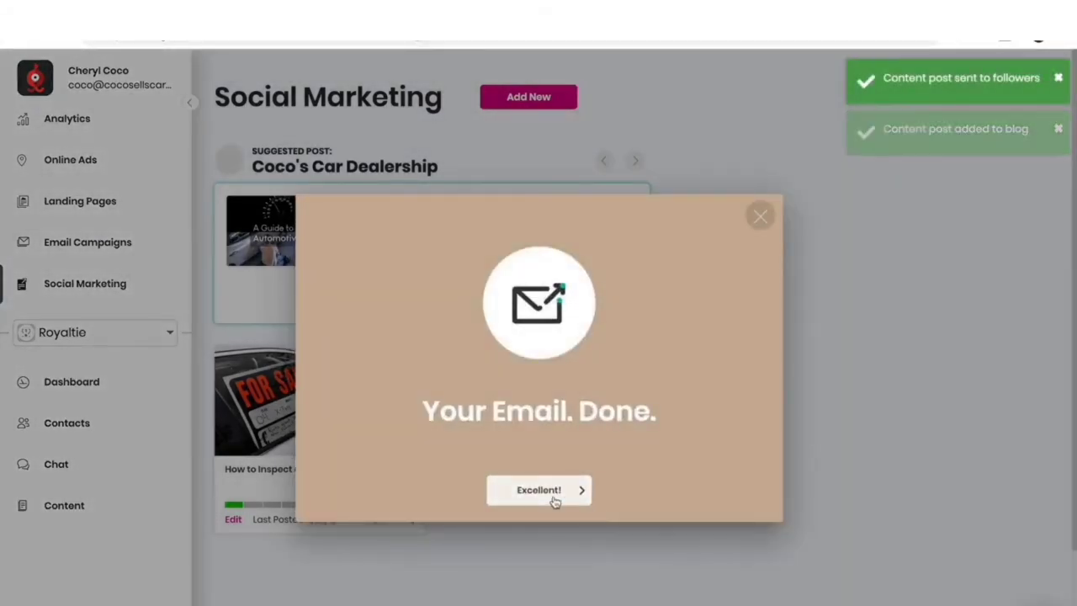
click(553, 499)
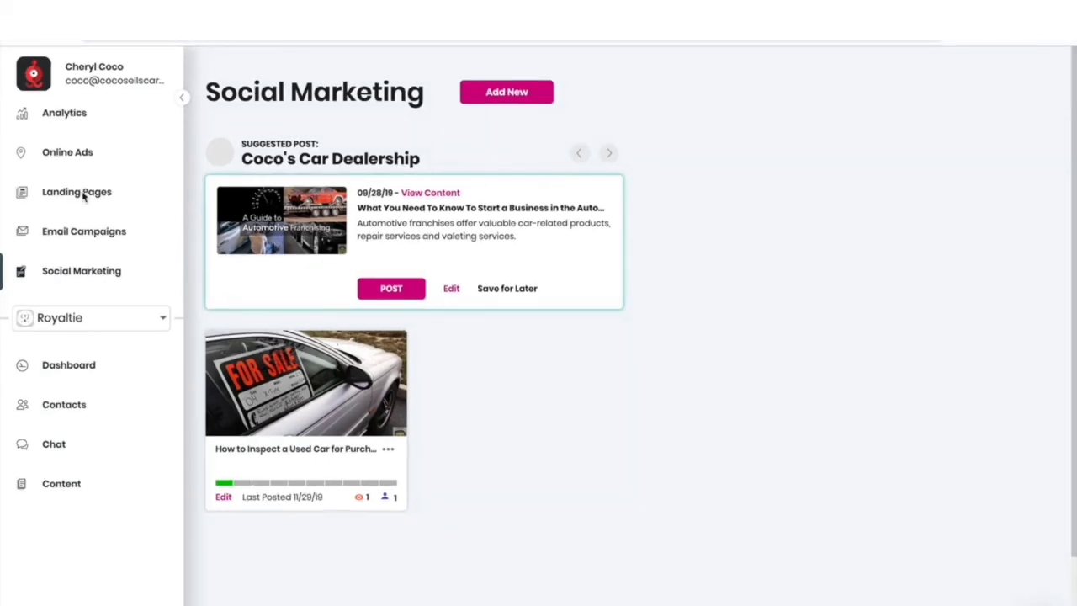
Open the Coco's Car Dealership landing page, check its blog shows the used-car article, and return.
click(78, 193)
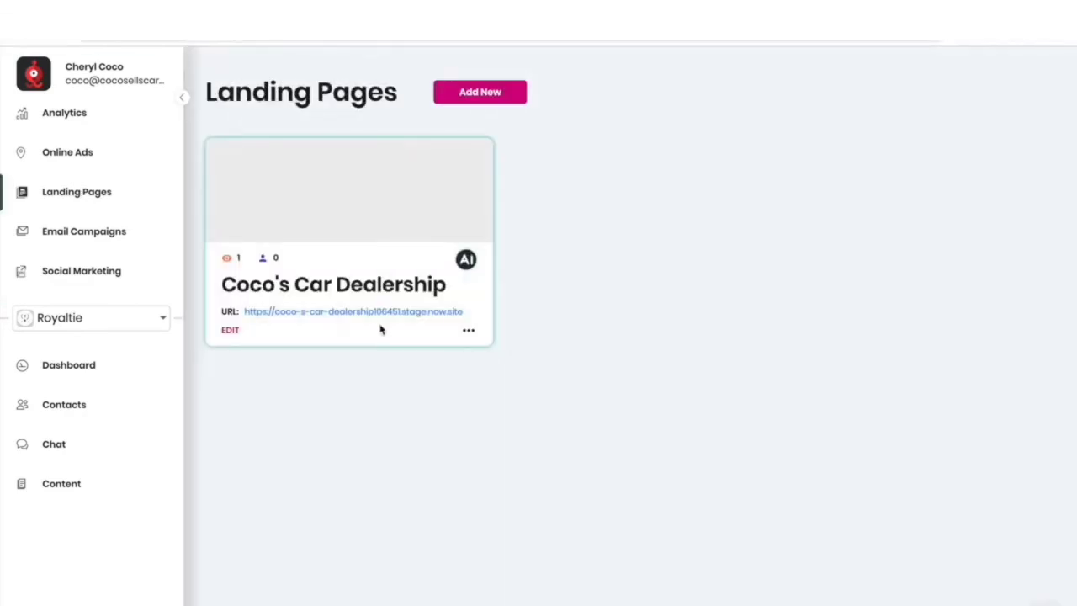
click(368, 317)
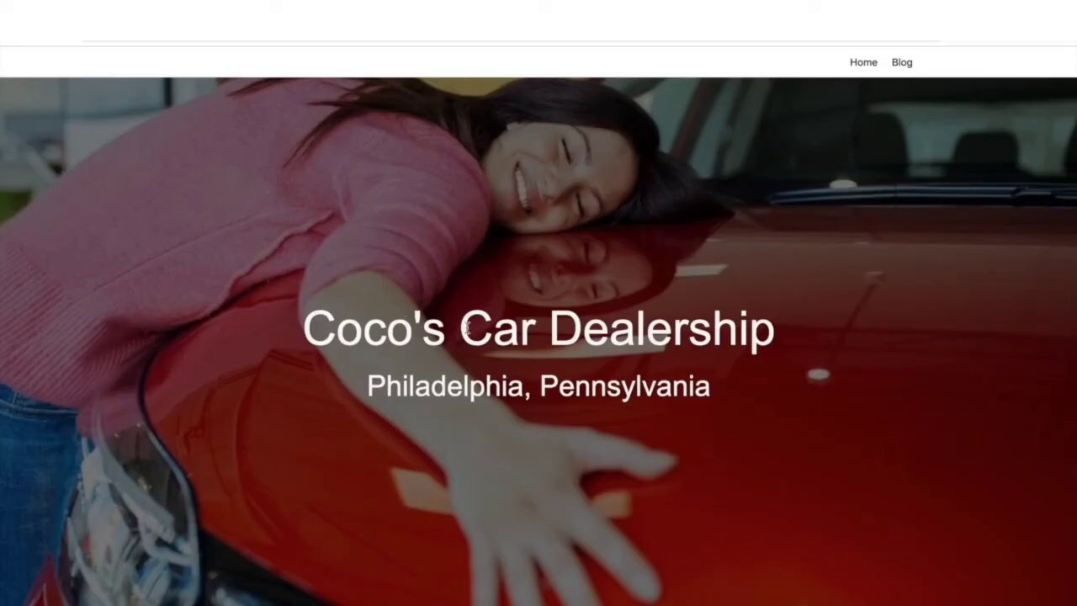
scroll(479, 328, down, 10)
scroll(480, 329, down, 11)
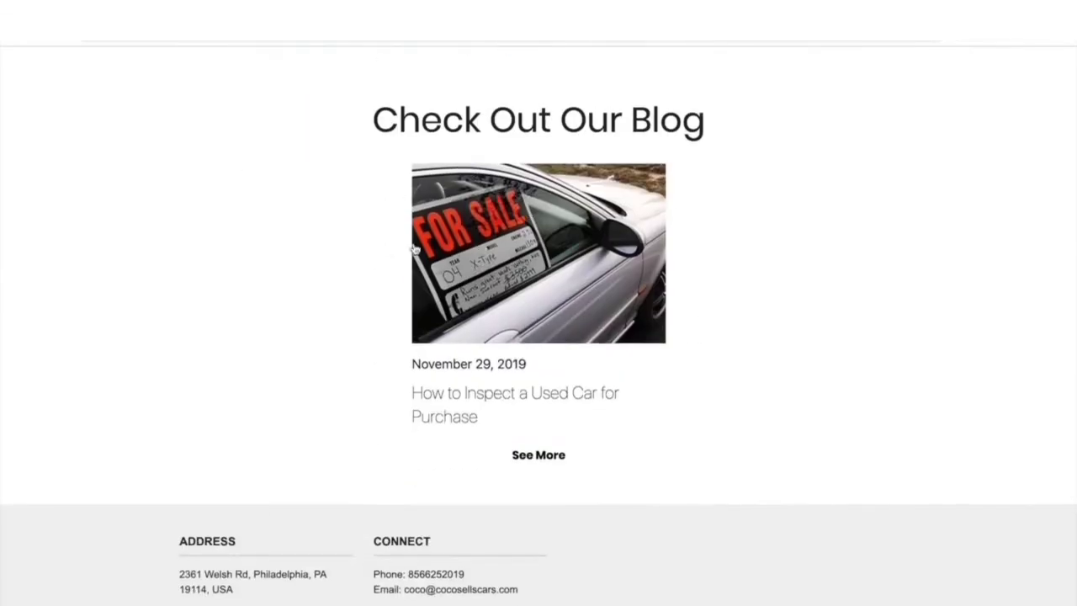
scroll(386, 244, up, 20)
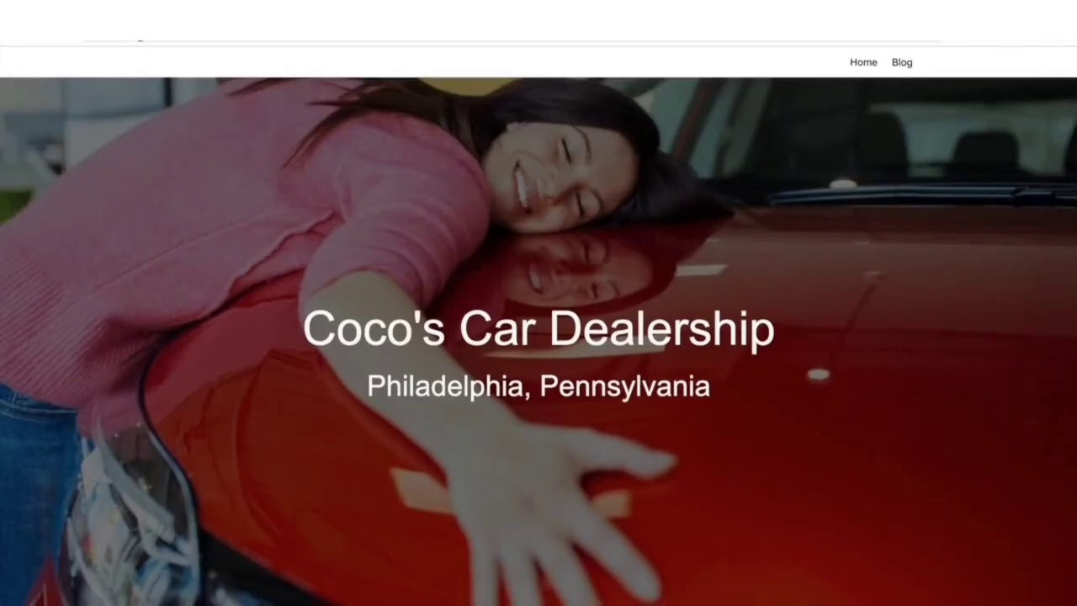
click(142, 51)
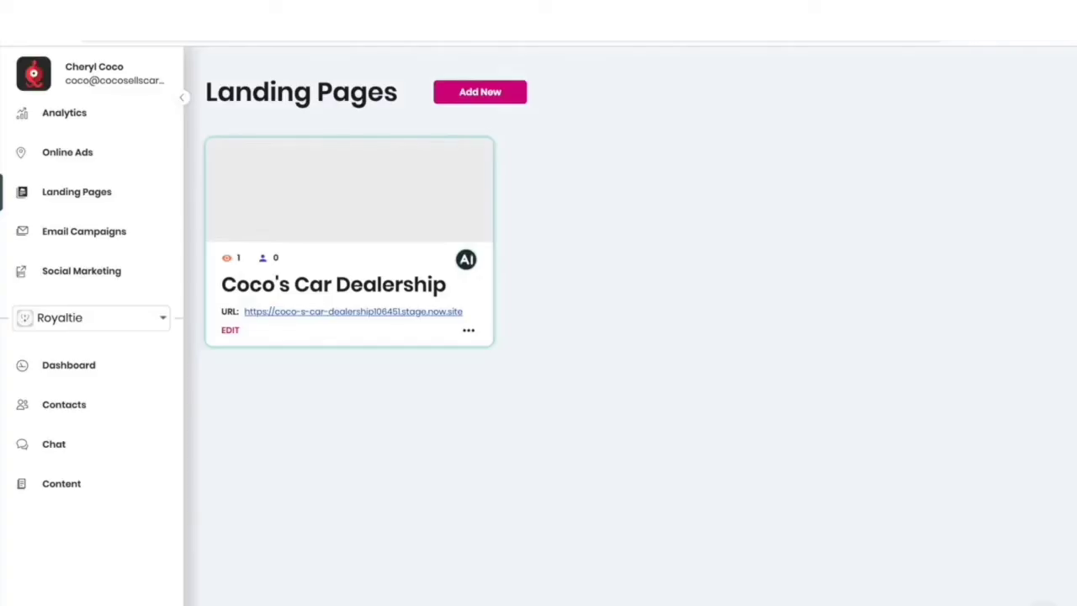
Inspect the Coco's Car Dealership Newsletter template in the email builder, then return to Social Marketing.
click(81, 236)
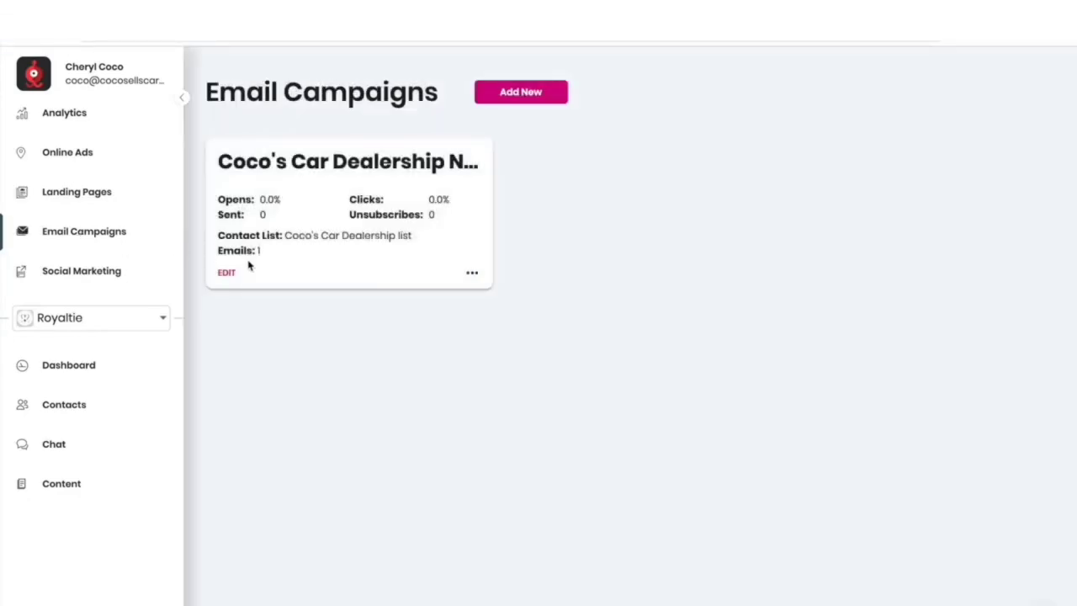
click(228, 275)
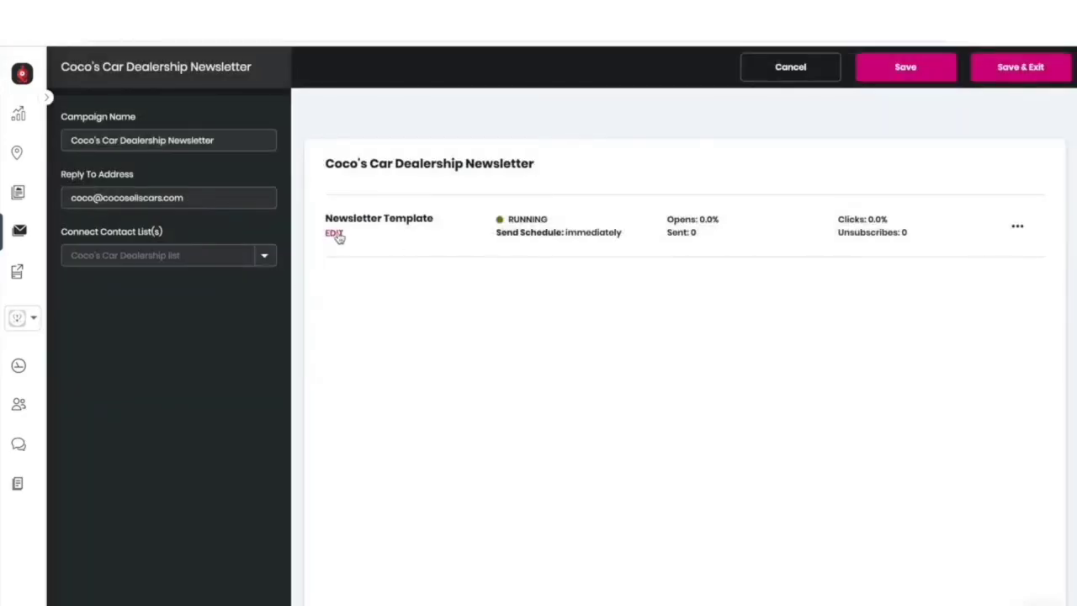
click(335, 234)
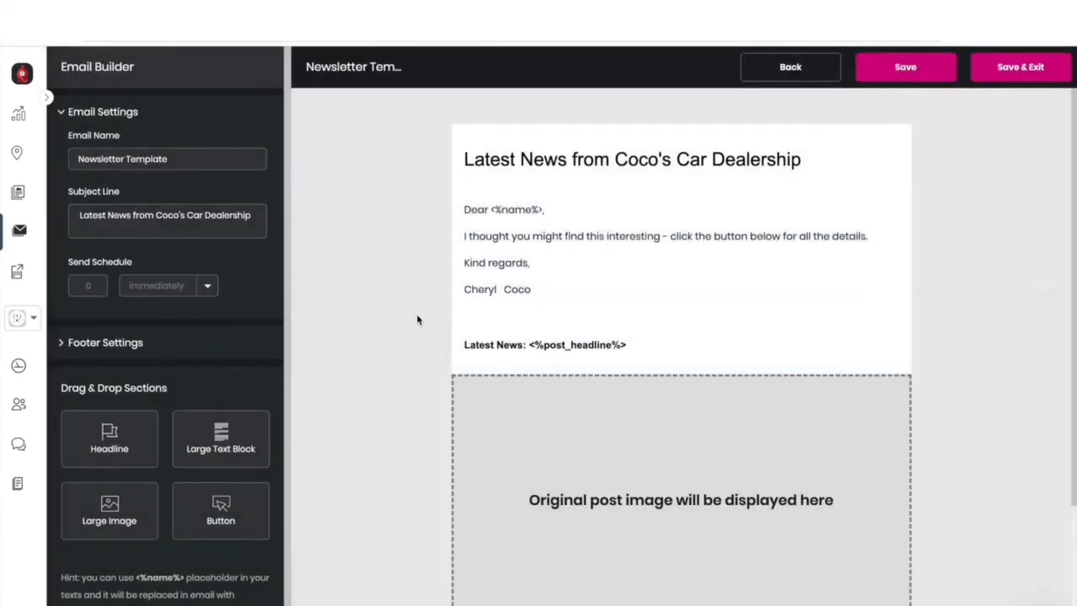
scroll(417, 318, down, 3)
scroll(417, 320, up, 3)
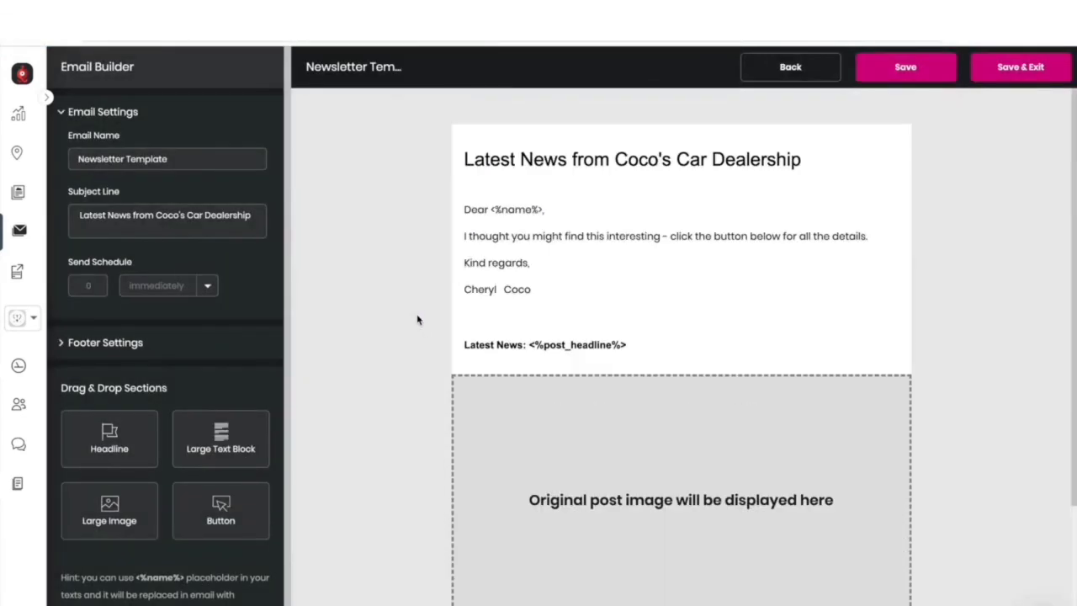
click(46, 98)
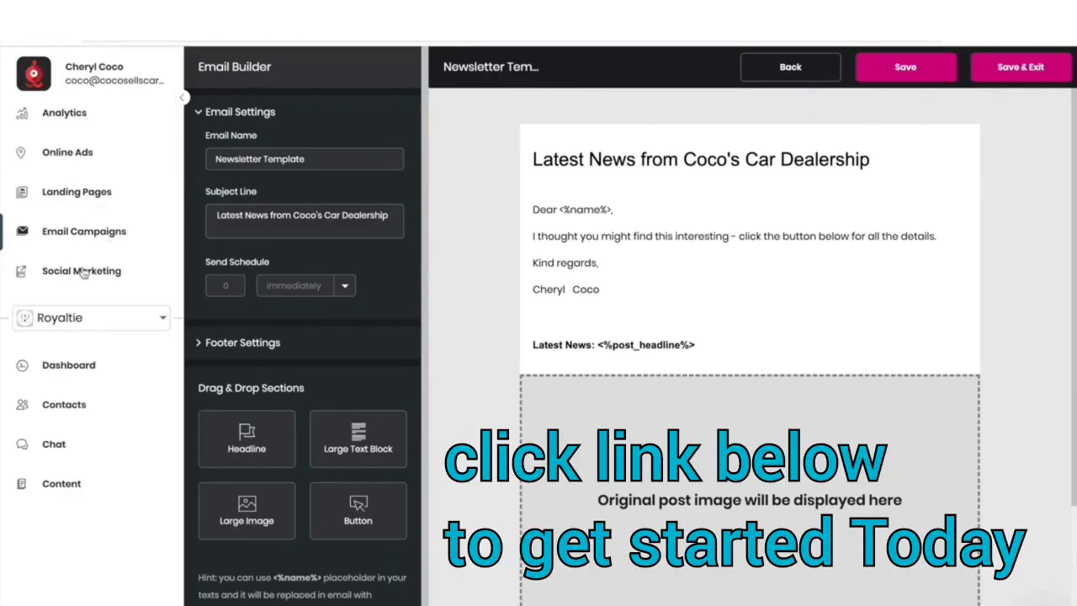
click(85, 274)
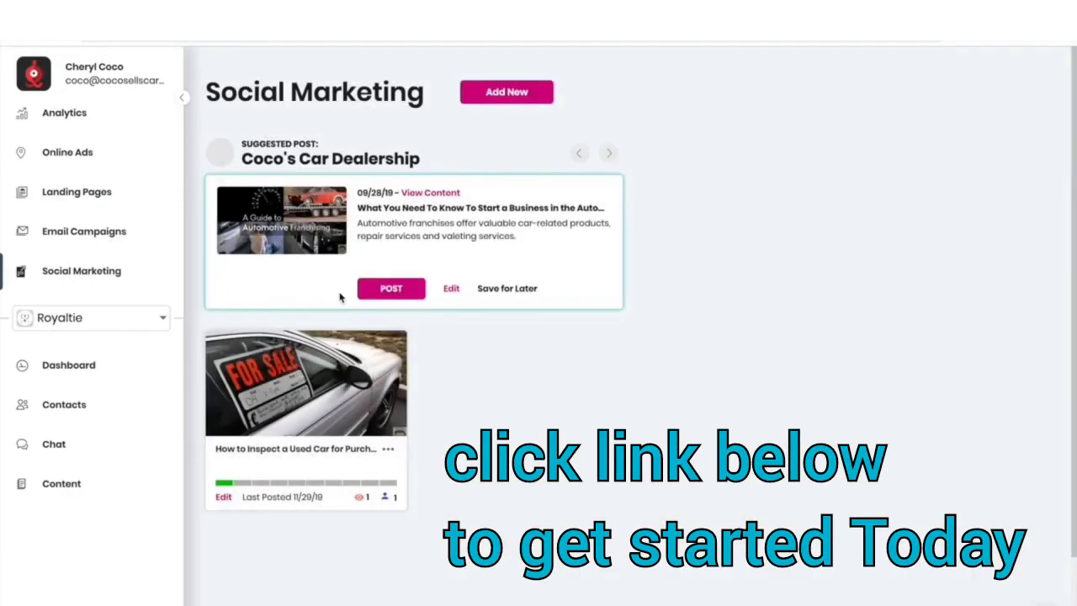